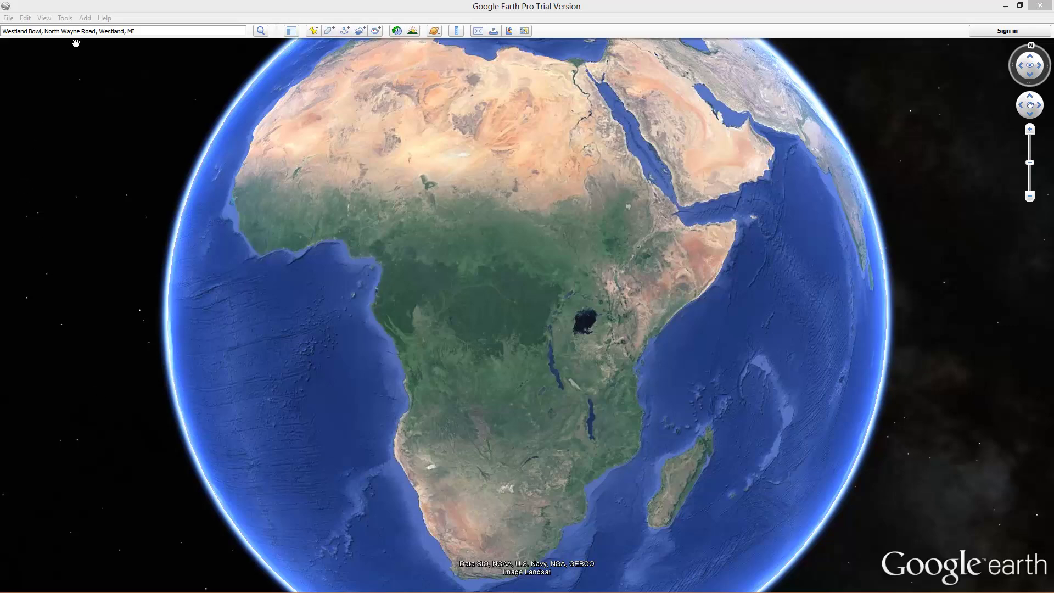
Open Movie Maker, enable the advanced options and choose to record the movie as an image stream.
left_click(64, 17)
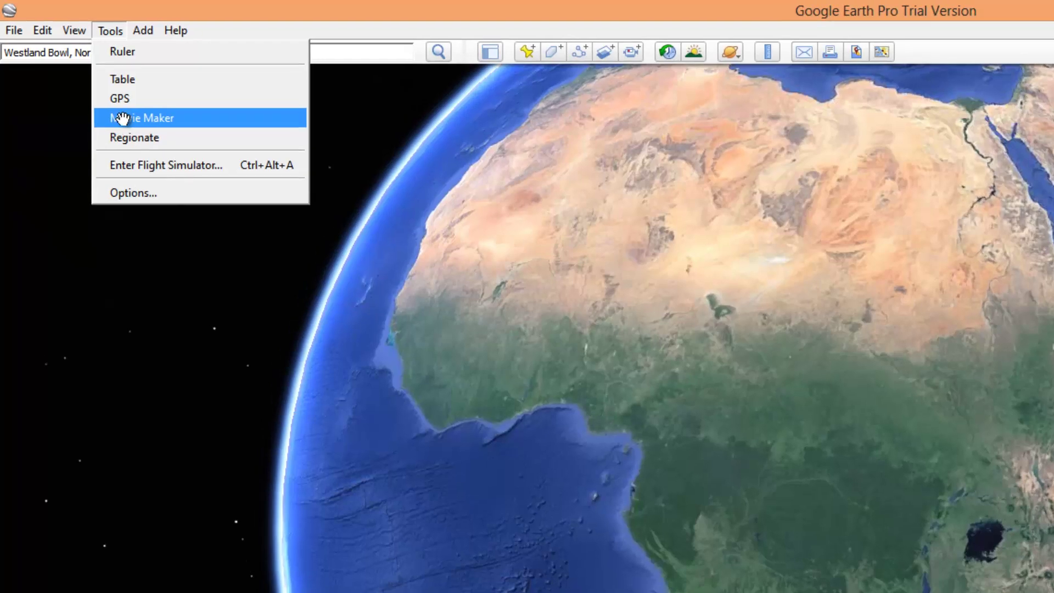
left_click(111, 116)
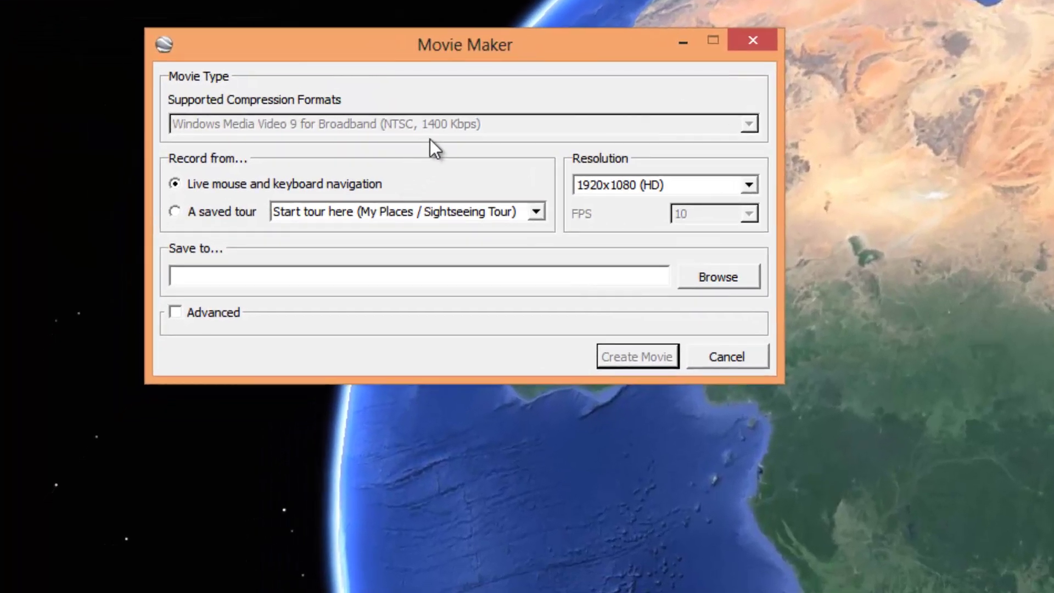
left_click(175, 312)
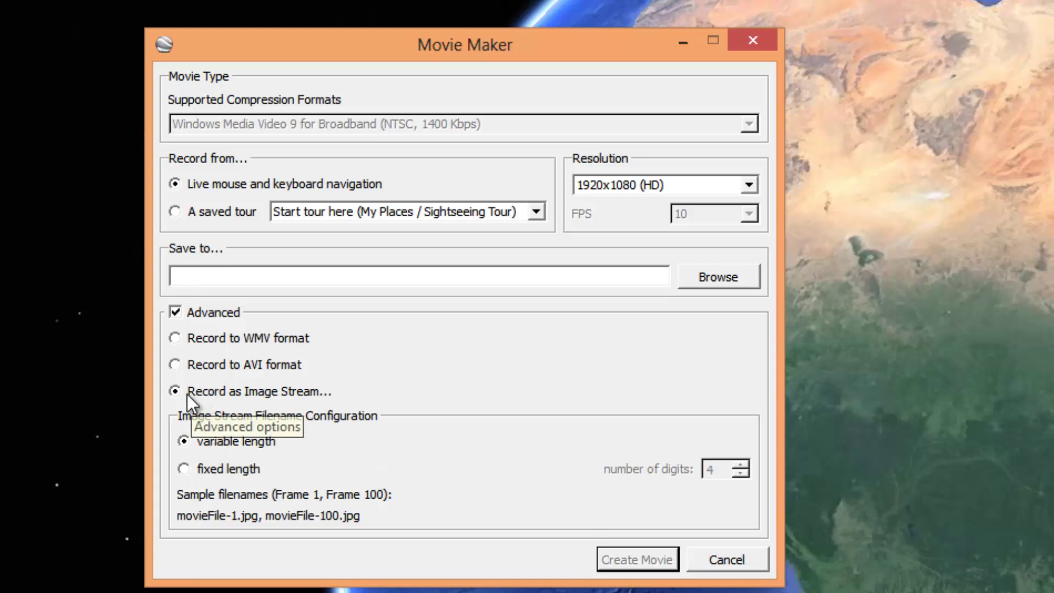
left_click(176, 337)
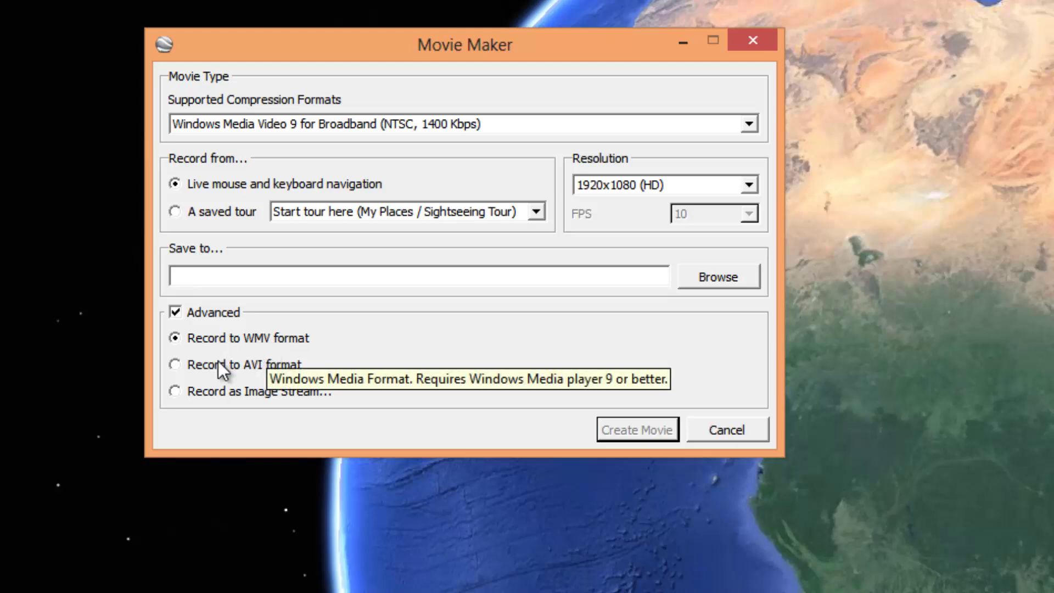
left_click(175, 389)
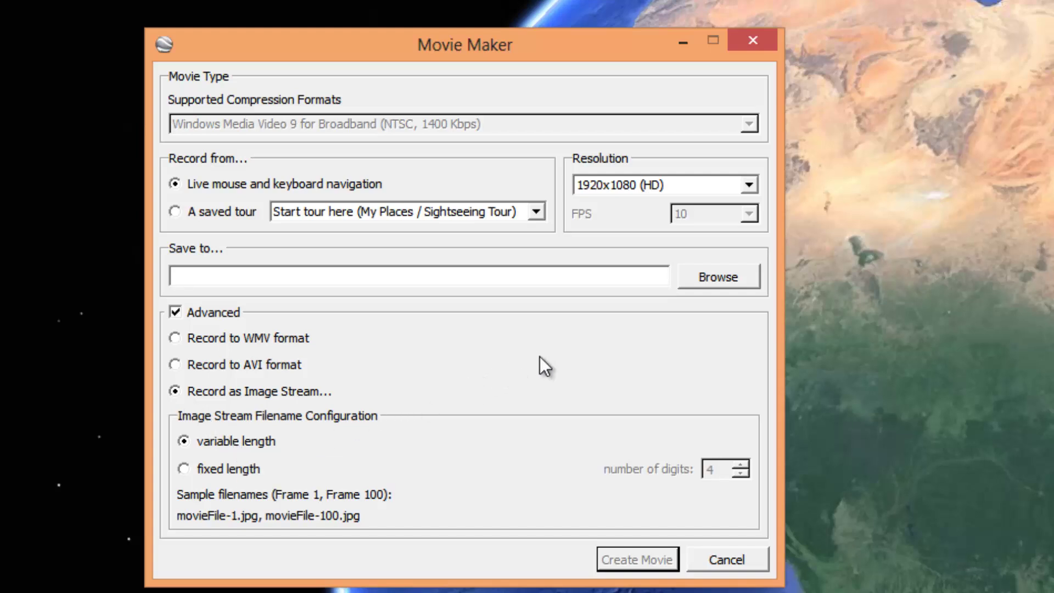
Set the movie's save location to the Westland Bowling folder on the Desktop with the file name "westland bowling", and close Movie Maker.
left_click(720, 277)
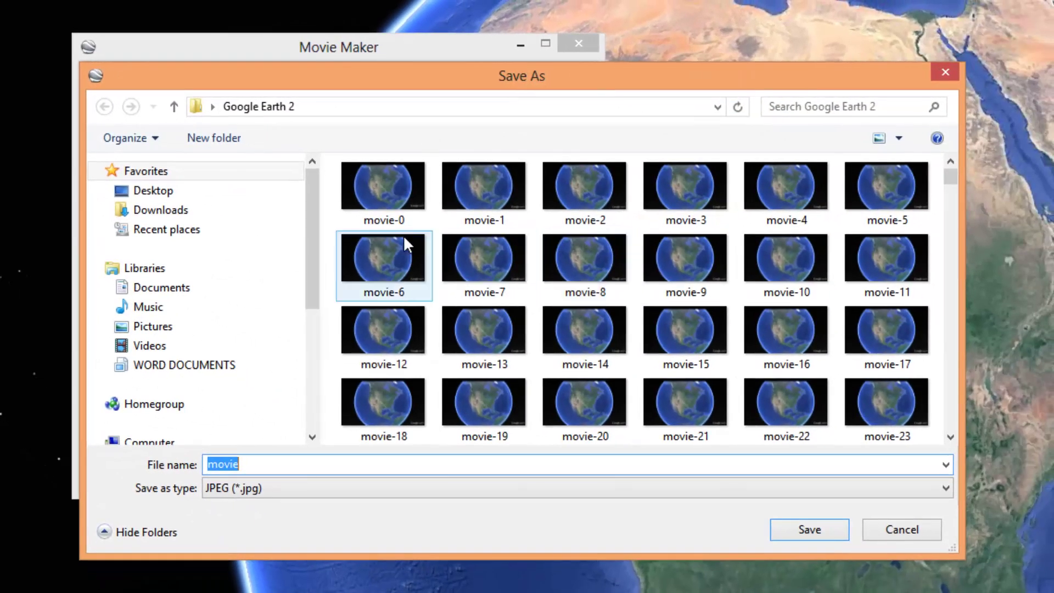
left_click(159, 193)
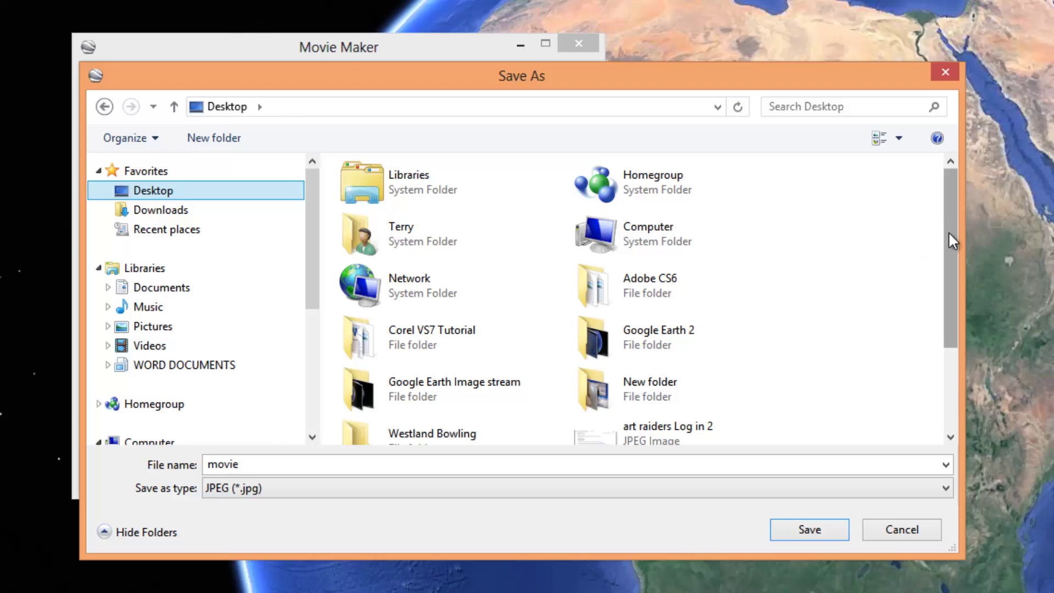
scroll(952, 240, "down", 3)
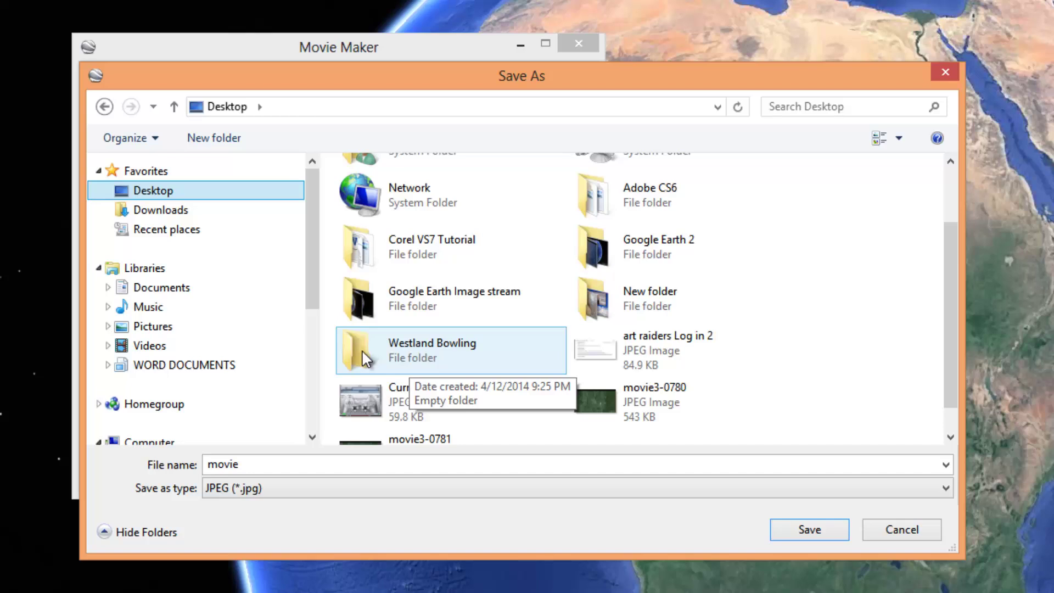
double_click(363, 351)
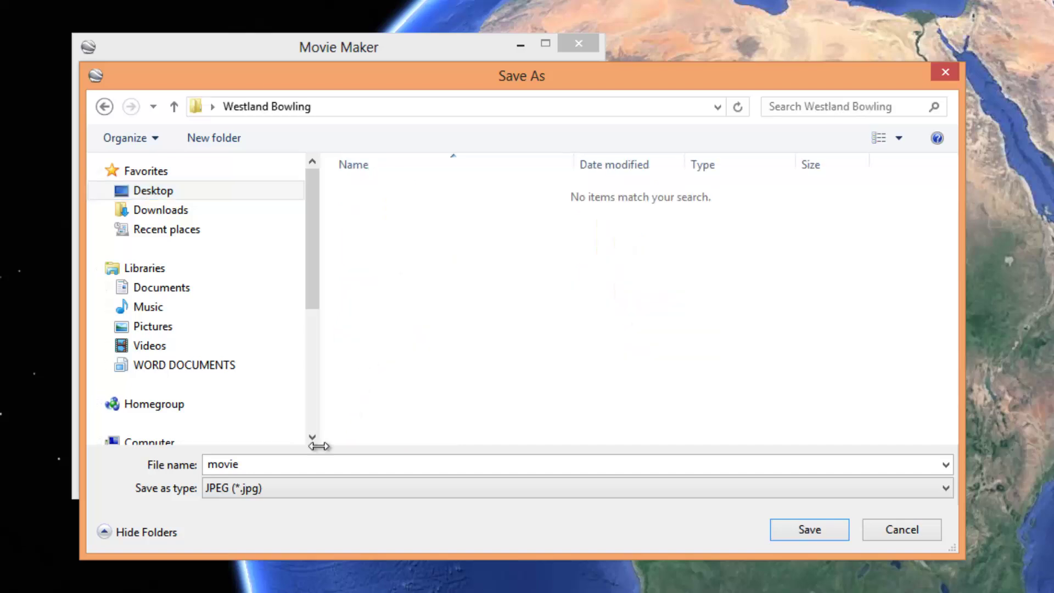
double_click(264, 464)
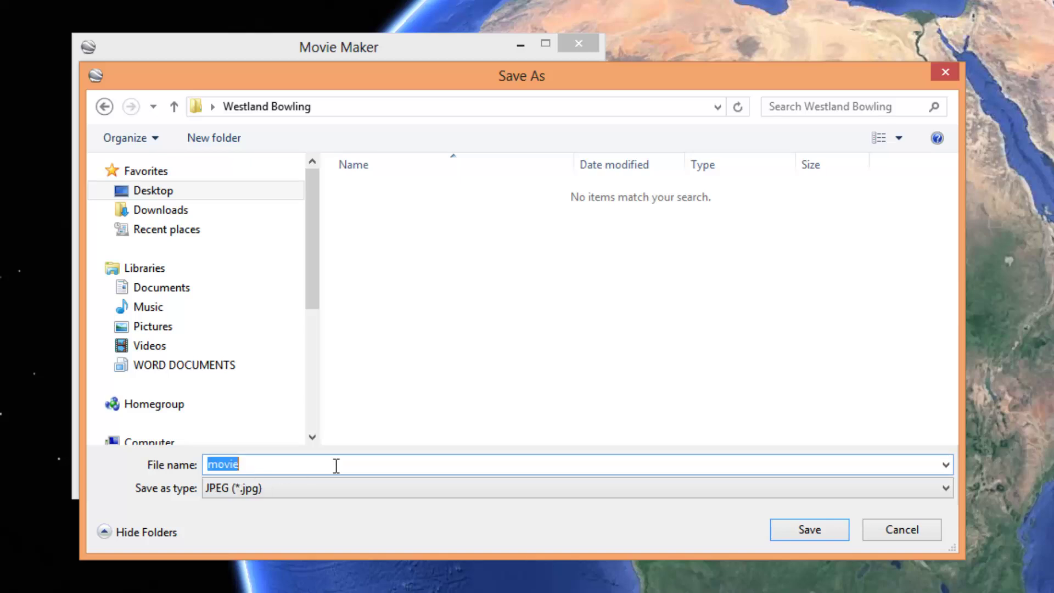
type("westland bowling")
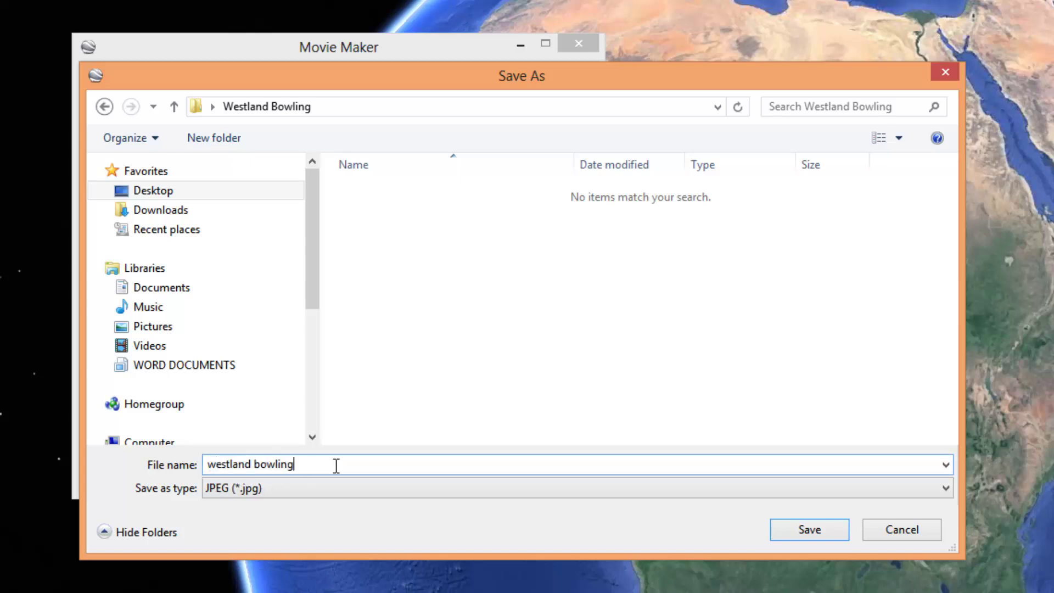
left_click(806, 532)
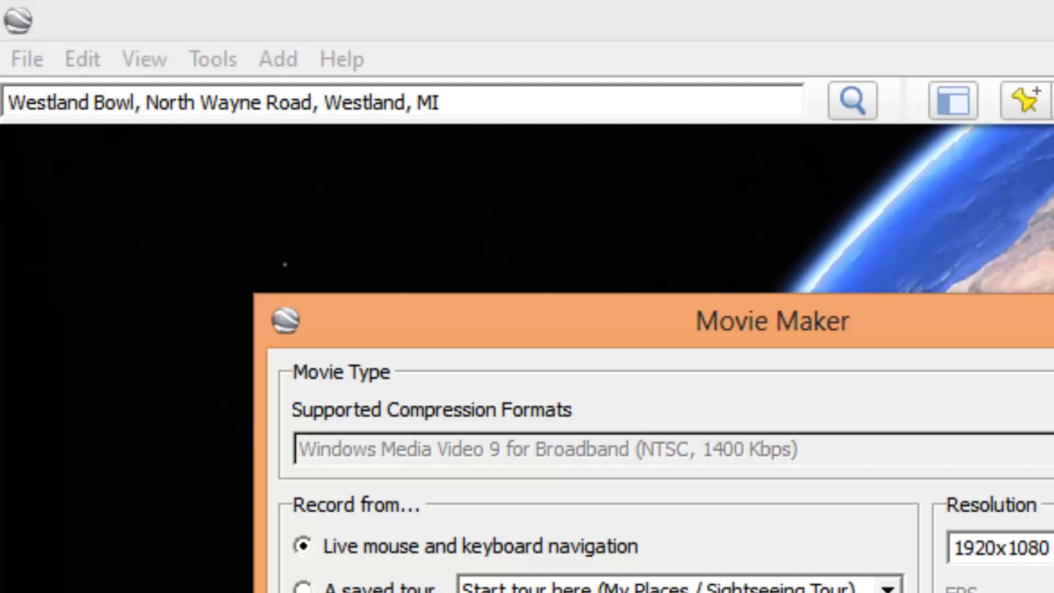
key("Return")
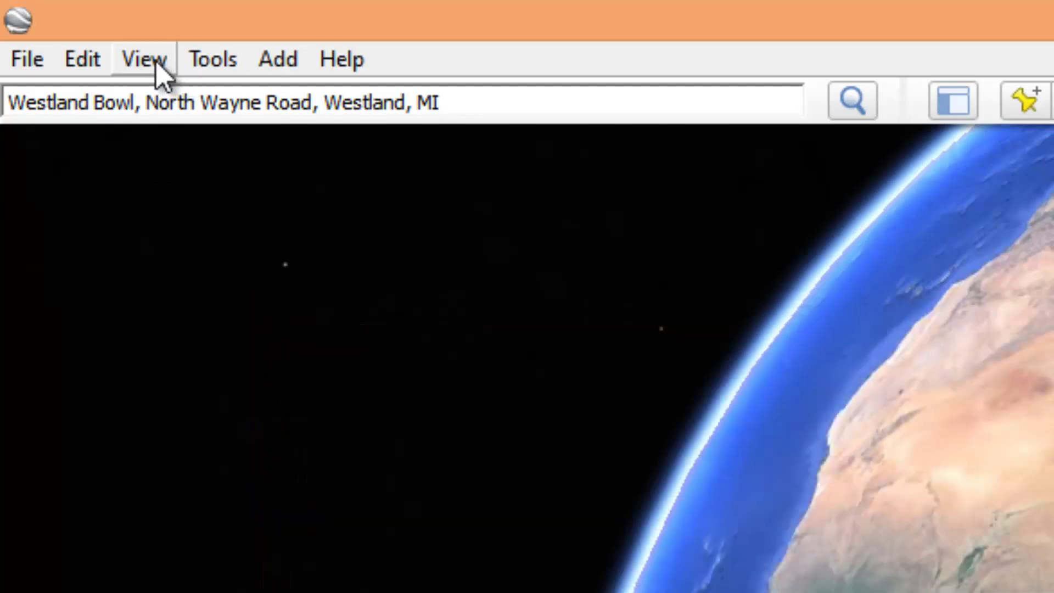
Open the program options and view the Navigation settings.
left_click(212, 69)
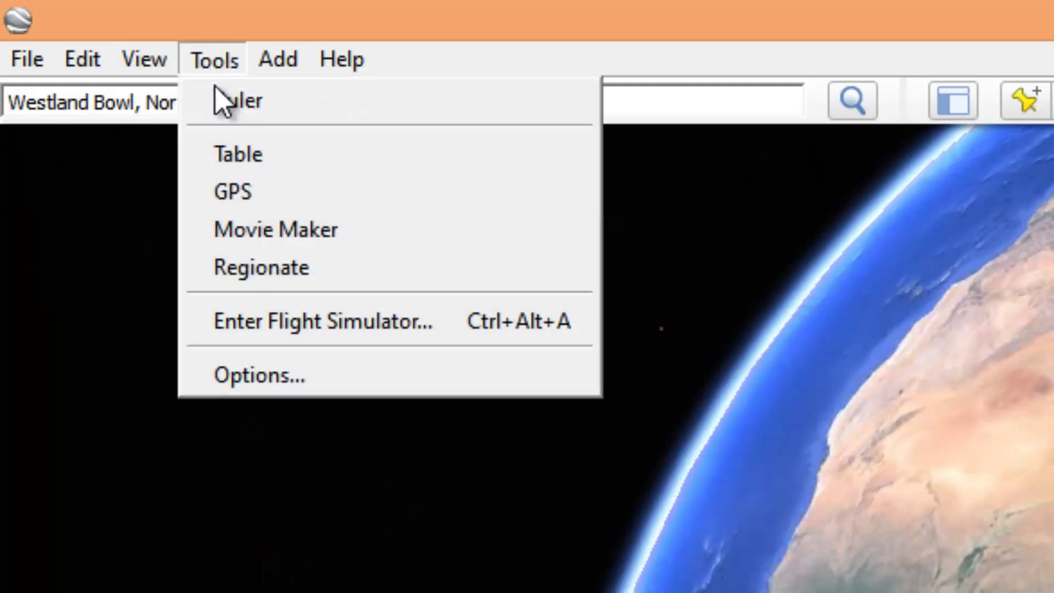
left_click(254, 386)
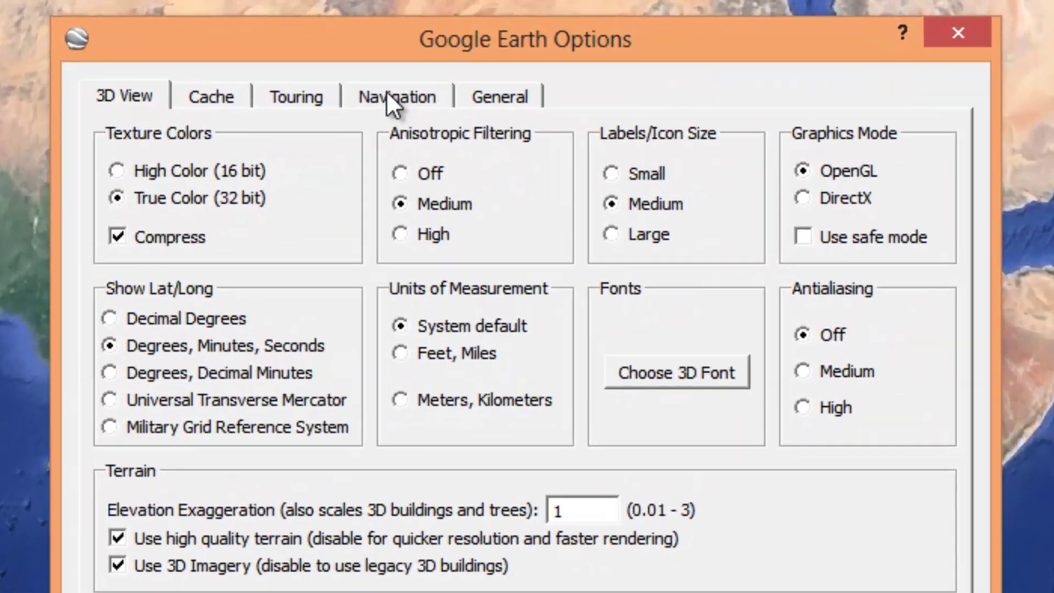
left_click(388, 96)
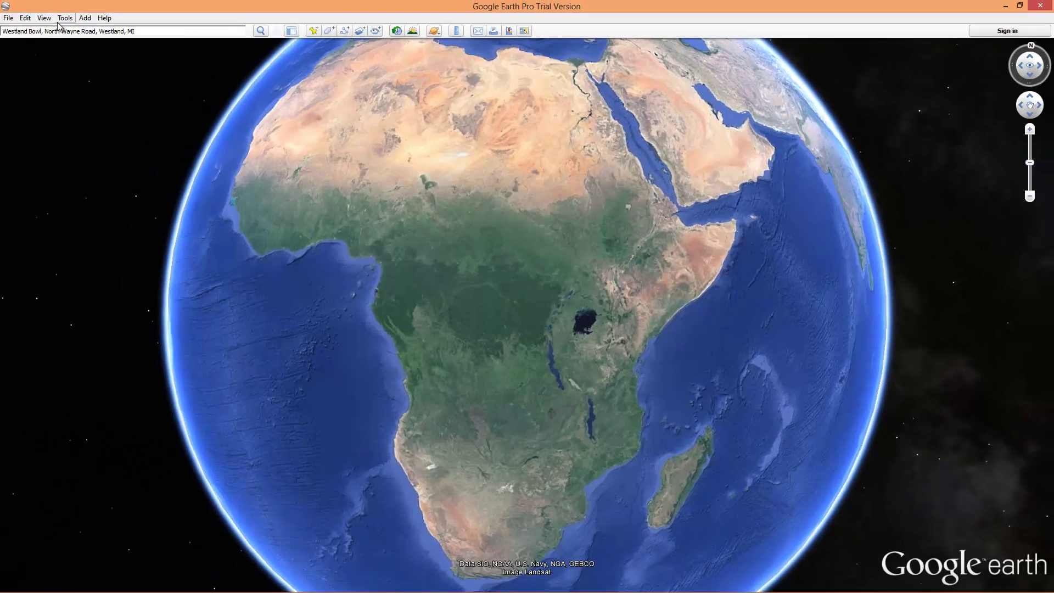
Create the movie from live navigation with Movie Maker, accept the trial notice, and stop recording once the flight reaches Westland Bowl.
left_click(66, 20)
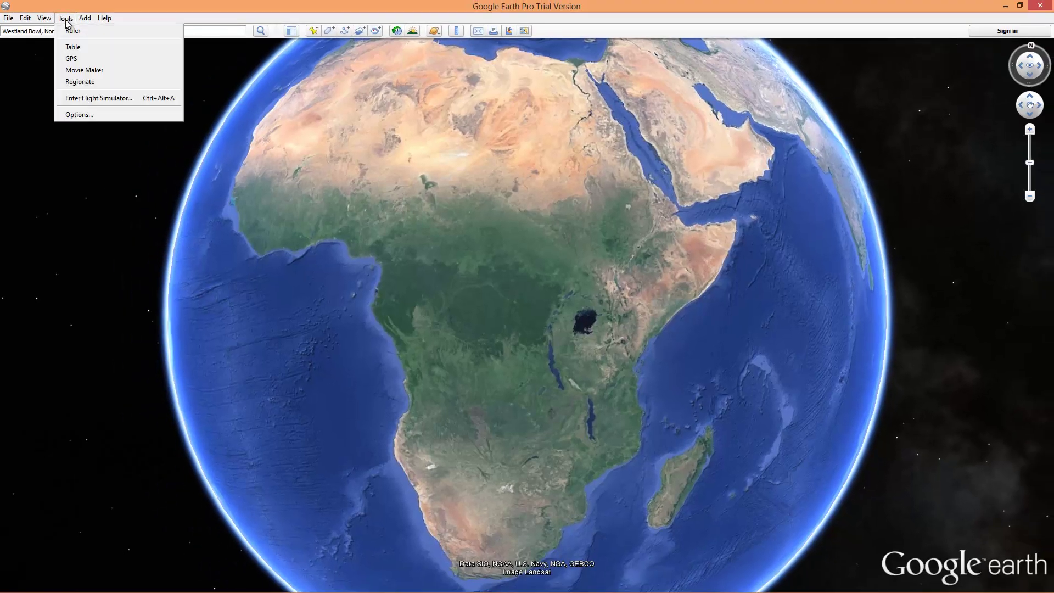
left_click(83, 69)
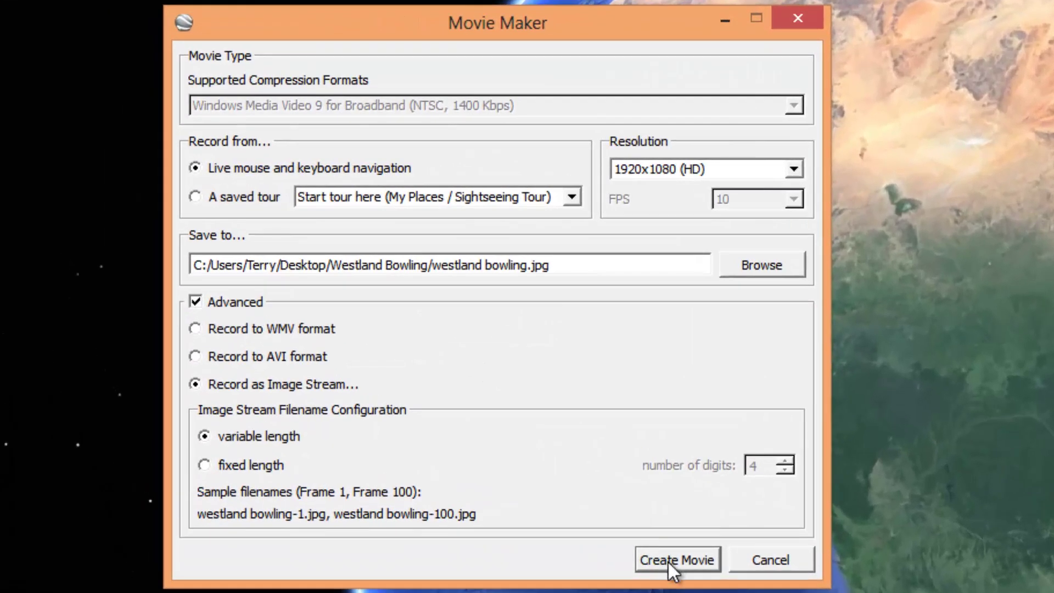
left_click(668, 562)
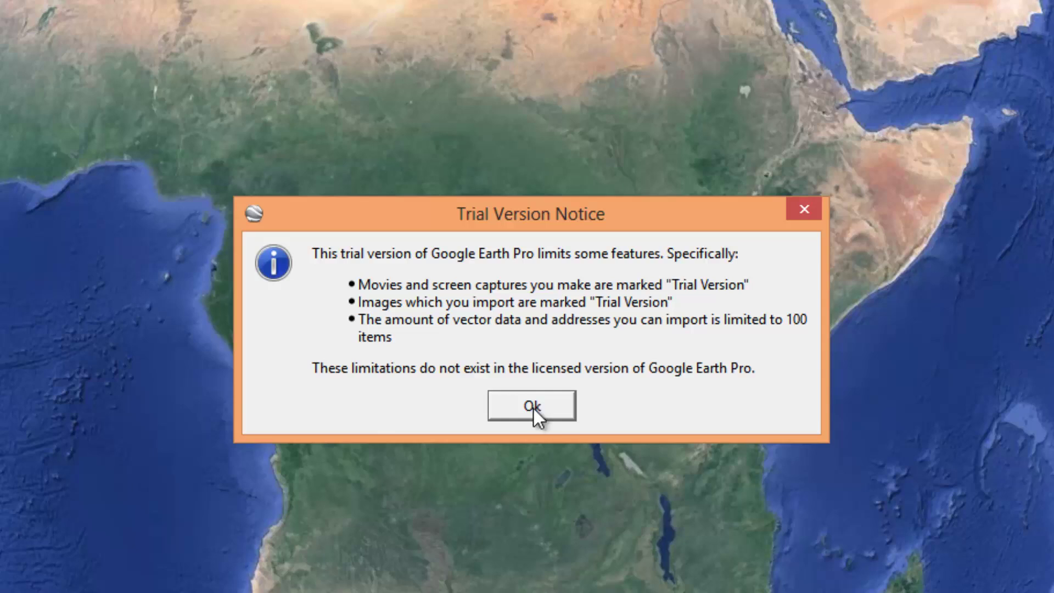
left_click(532, 406)
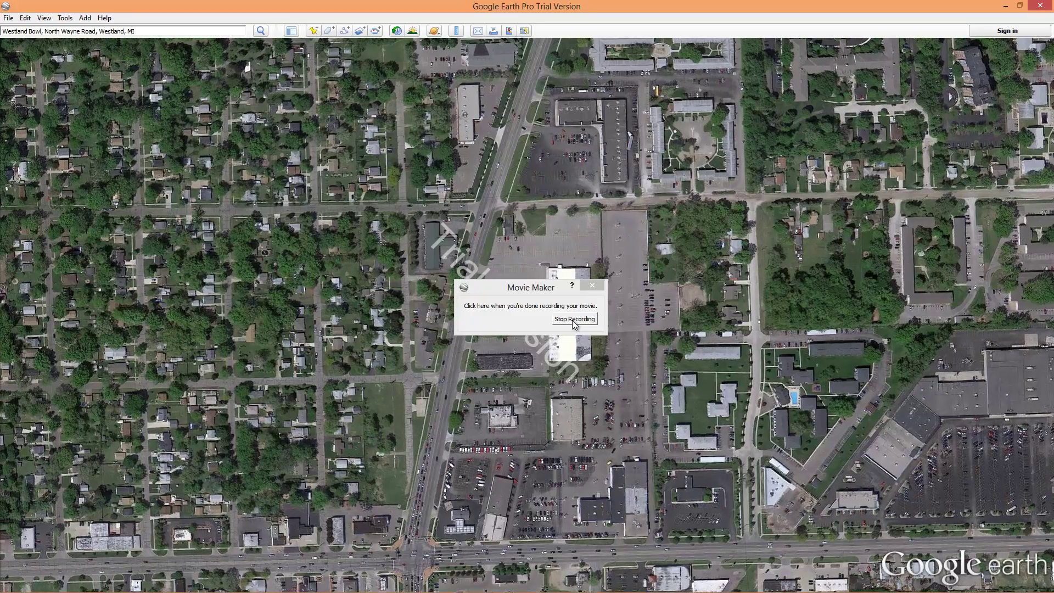
left_click(574, 320)
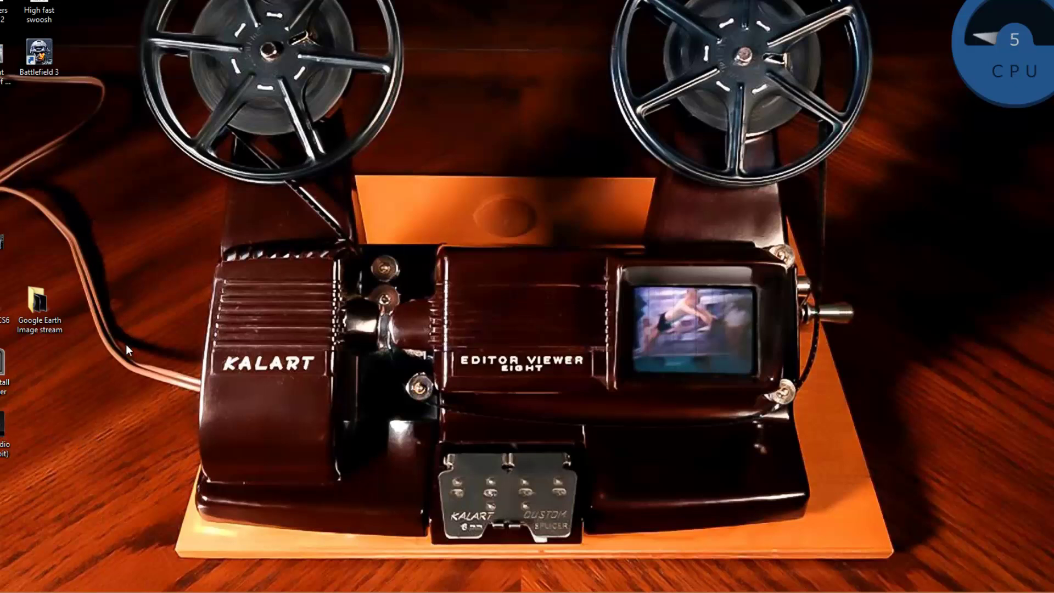
Open the Westland Bowling folder on the desktop and look through the recorded image frames.
left_click_drag(127, 344, 133, 121)
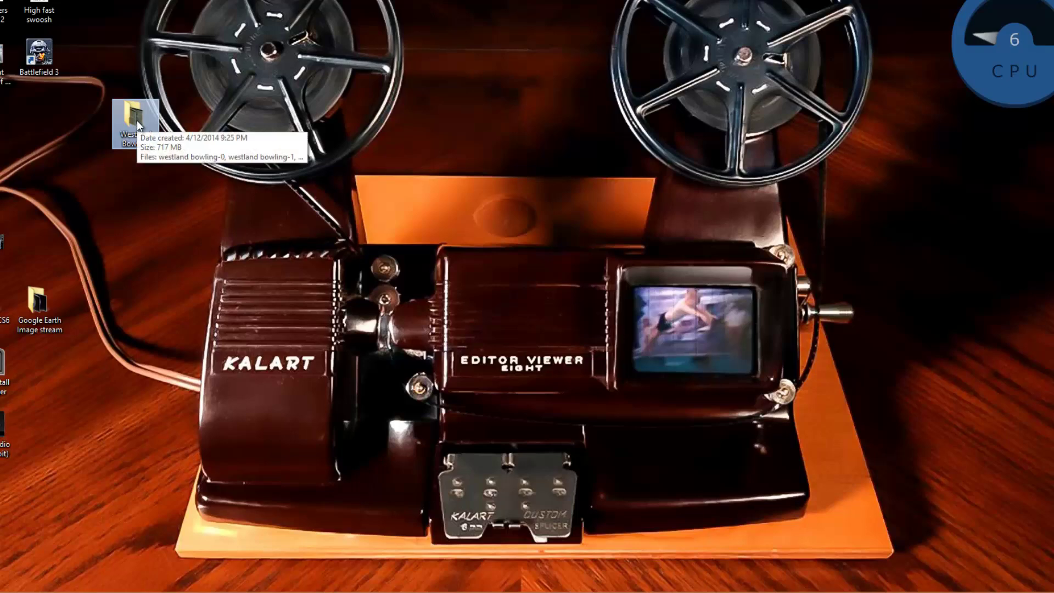
double_click(136, 121)
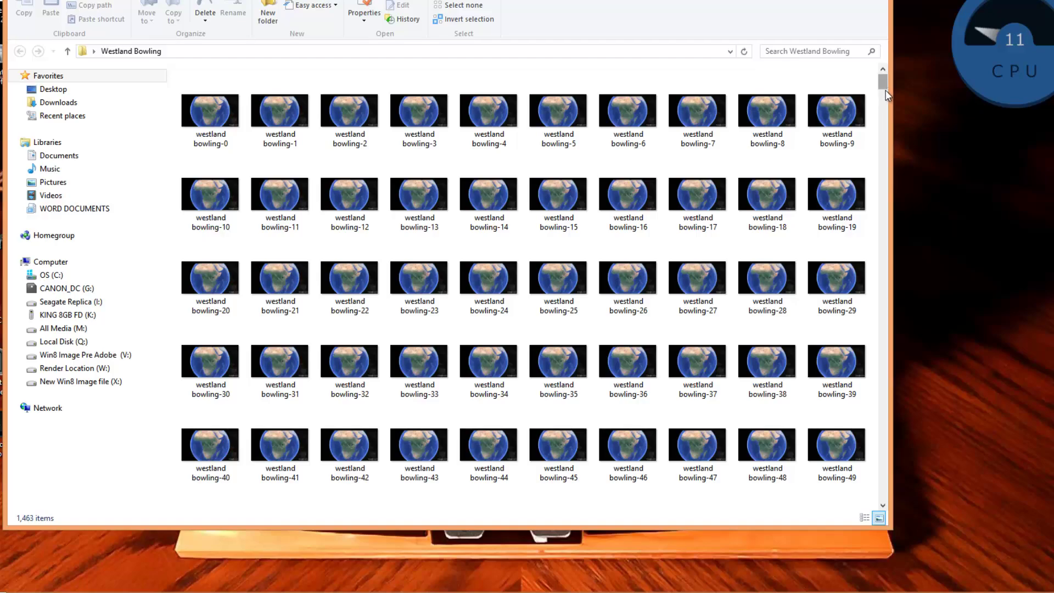
left_click_drag(882, 82, 884, 495)
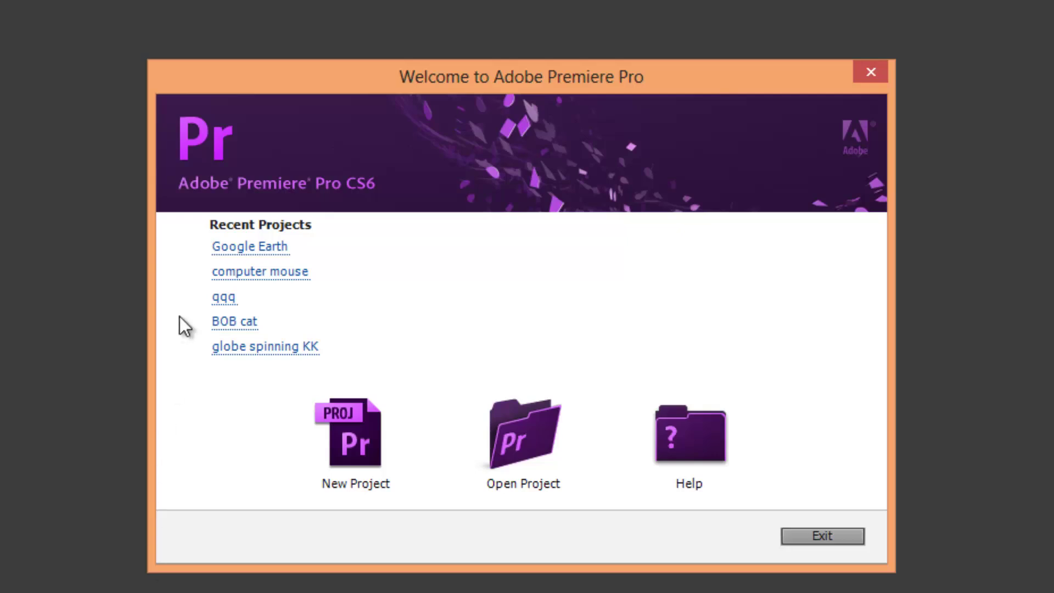
Switch to Adobe Premiere Pro, open the recent Google Earth project and delete the movie-0.jpg clip from the Video 1 track.
left_click(266, 249)
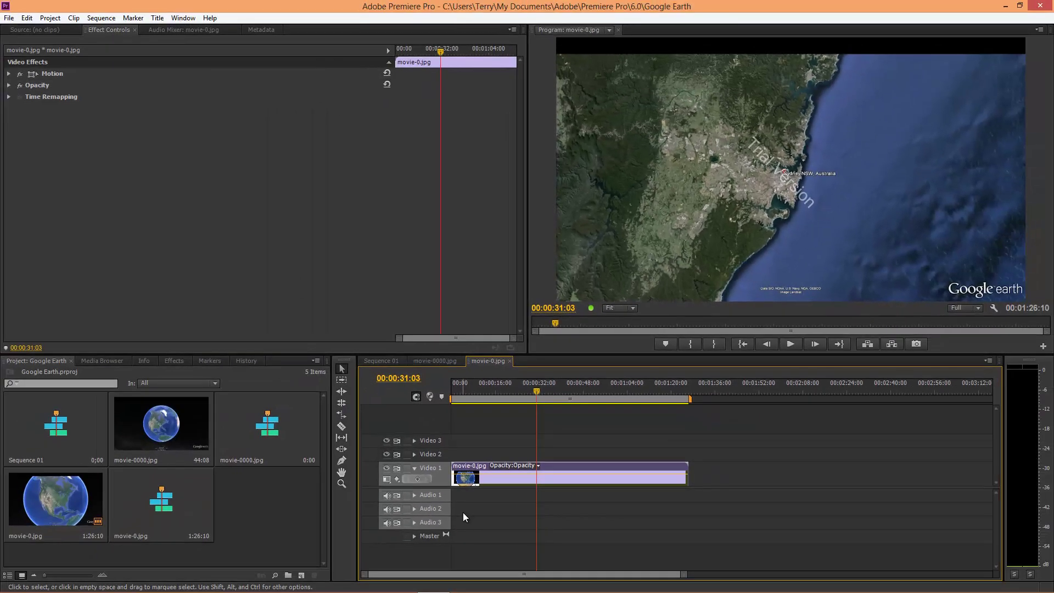
key("Delete")
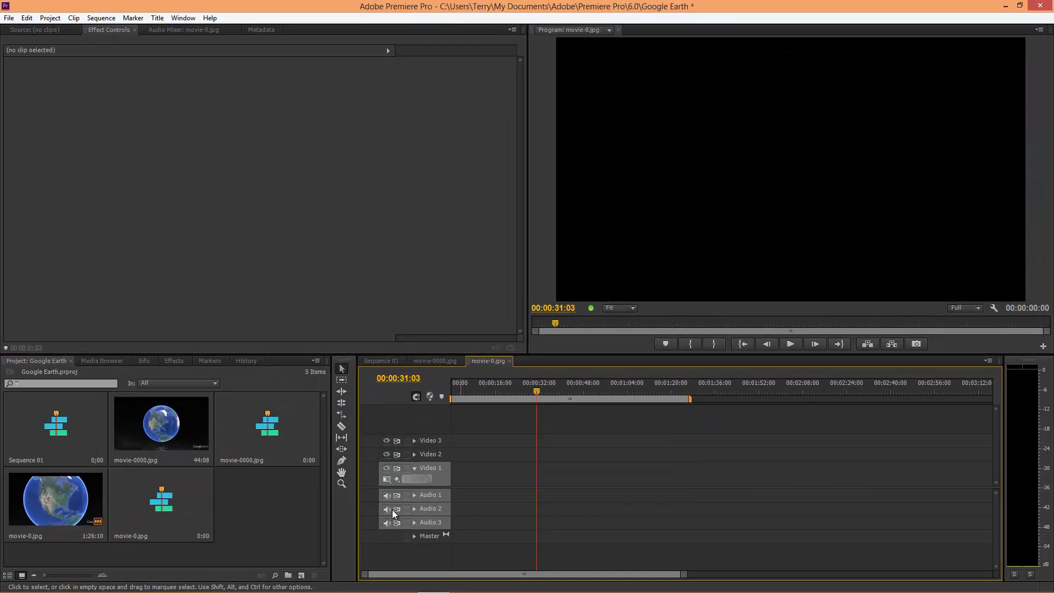
Import the frames in the Desktop's Westland Bowling folder as an image sequence starting from westland bowling-0, and create a new sequence from the clip.
double_click(249, 503)
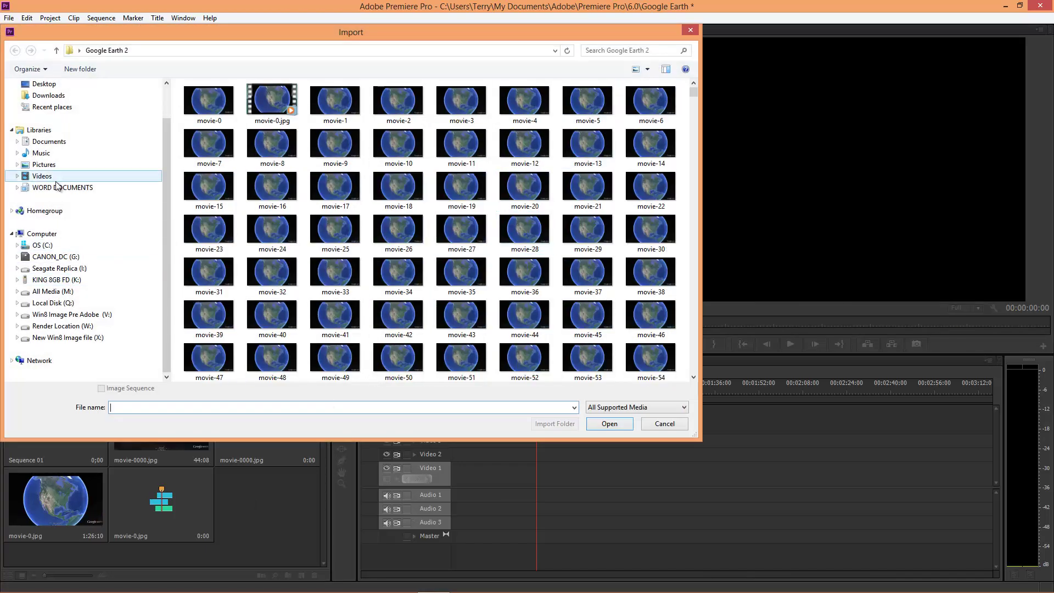
left_click(49, 96)
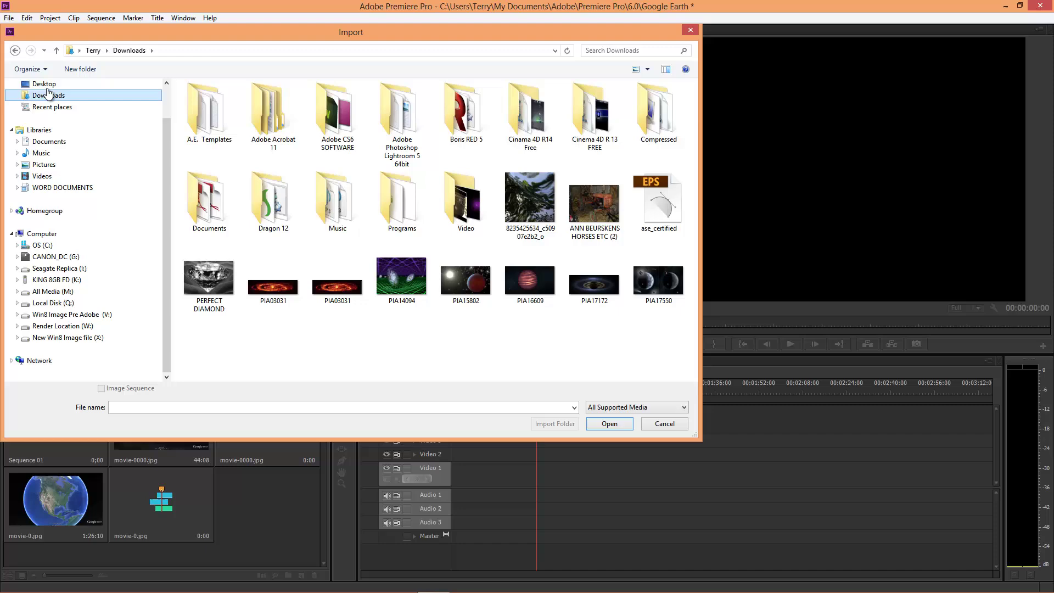
left_click(47, 85)
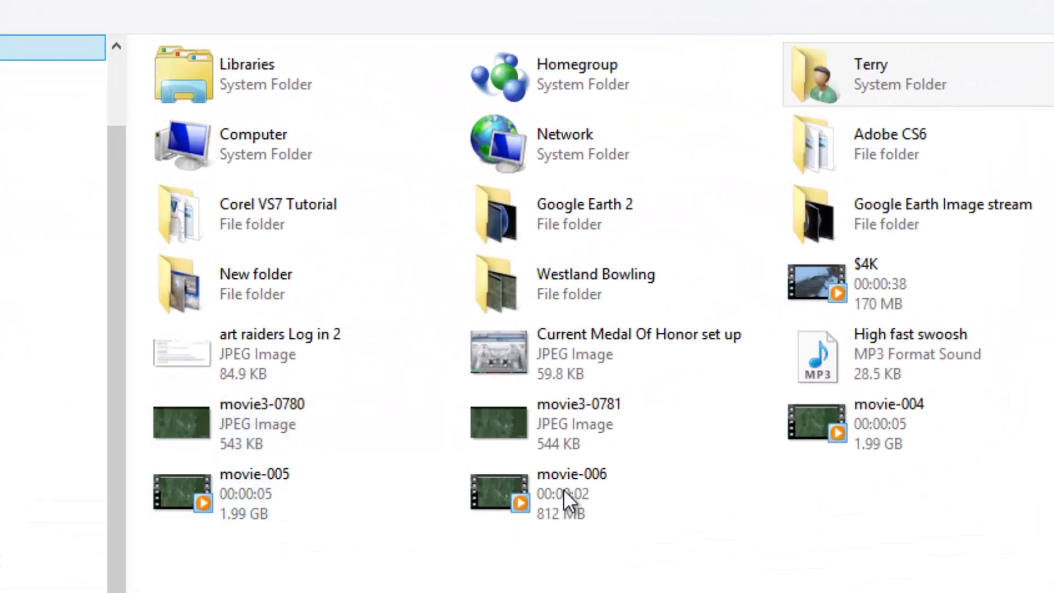
double_click(496, 294)
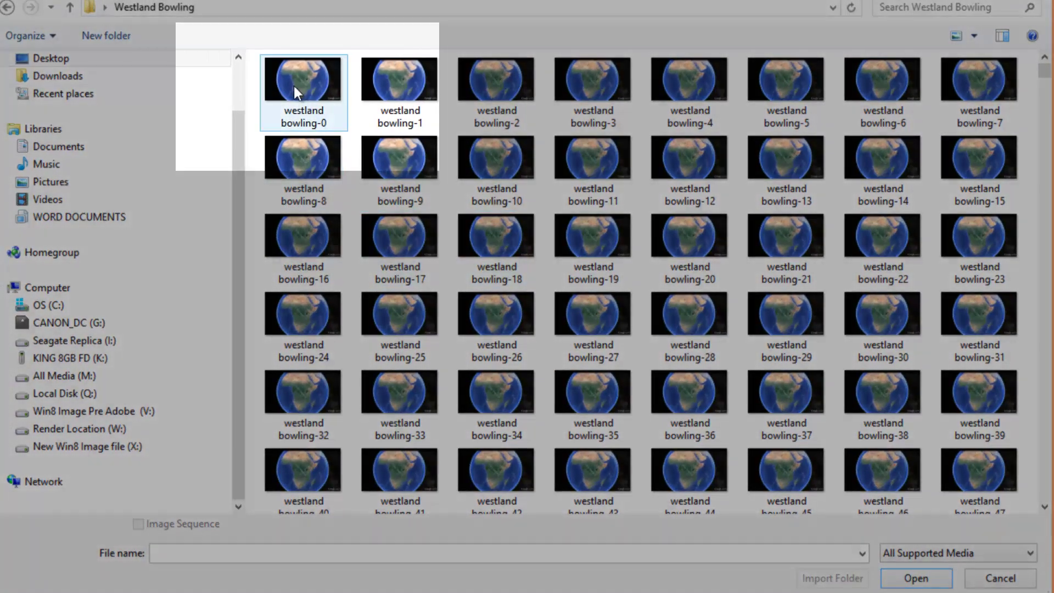
left_click(294, 85)
left_click(292, 84)
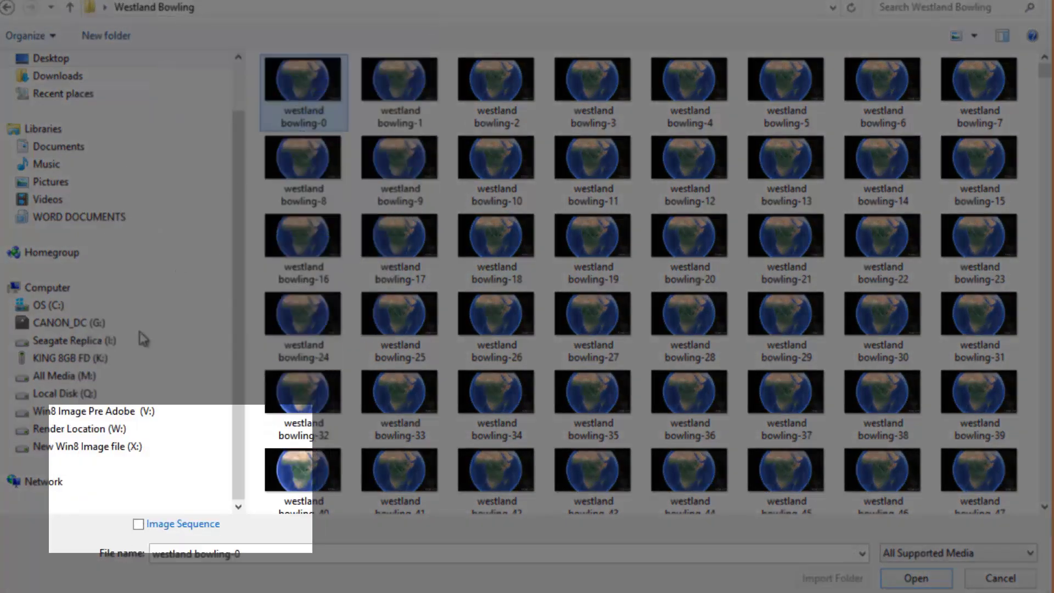
left_click(138, 525)
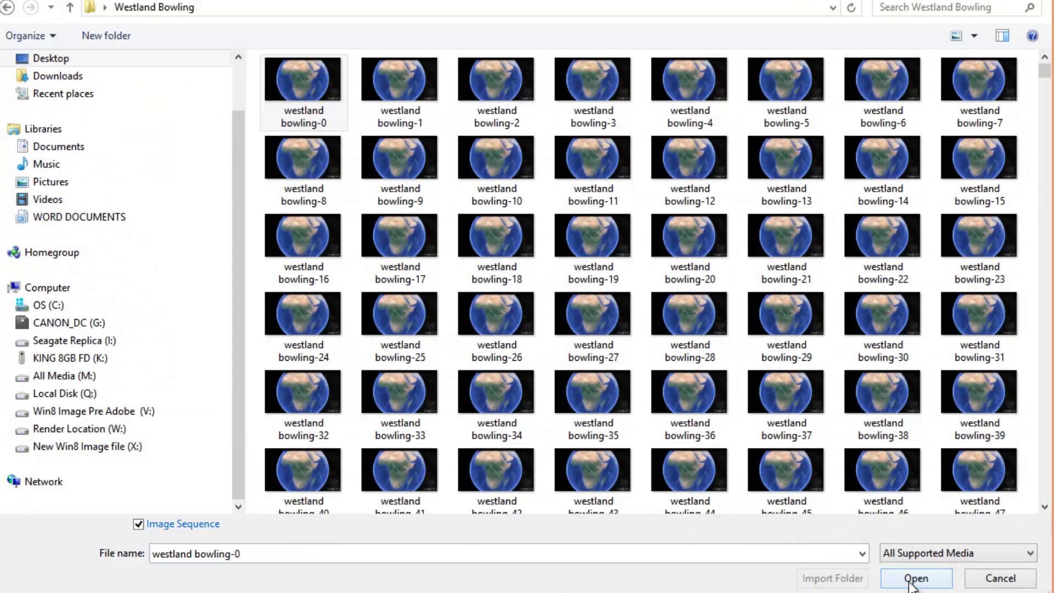
left_click(911, 579)
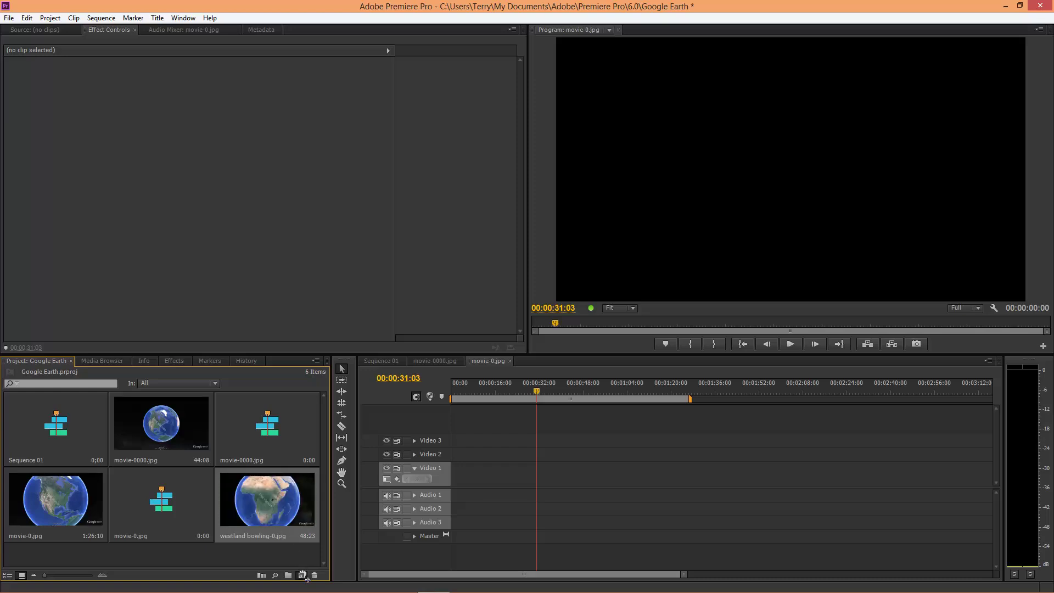
left_click_drag(302, 576, 303, 576)
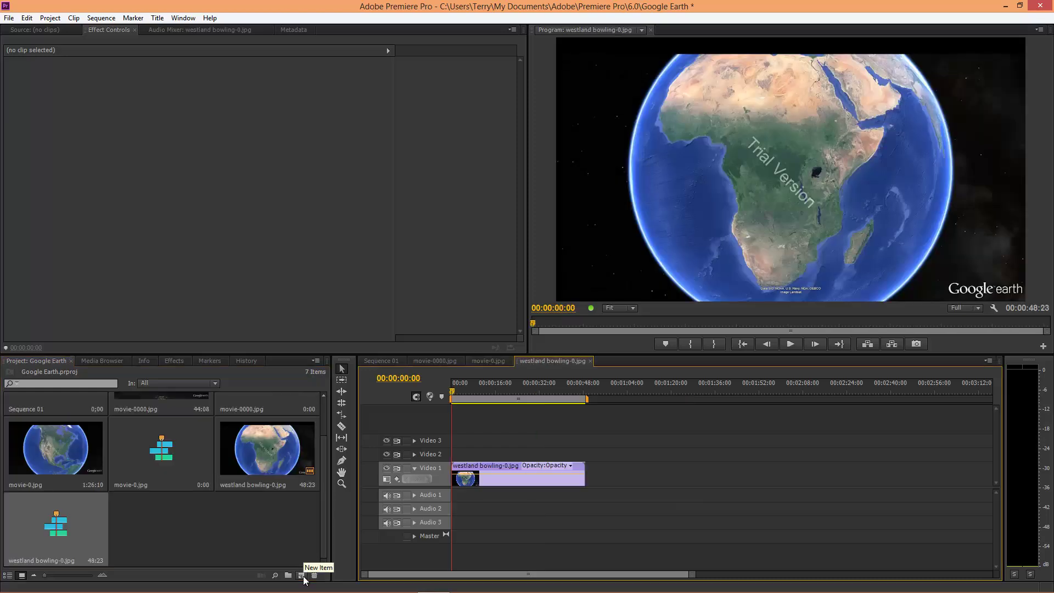